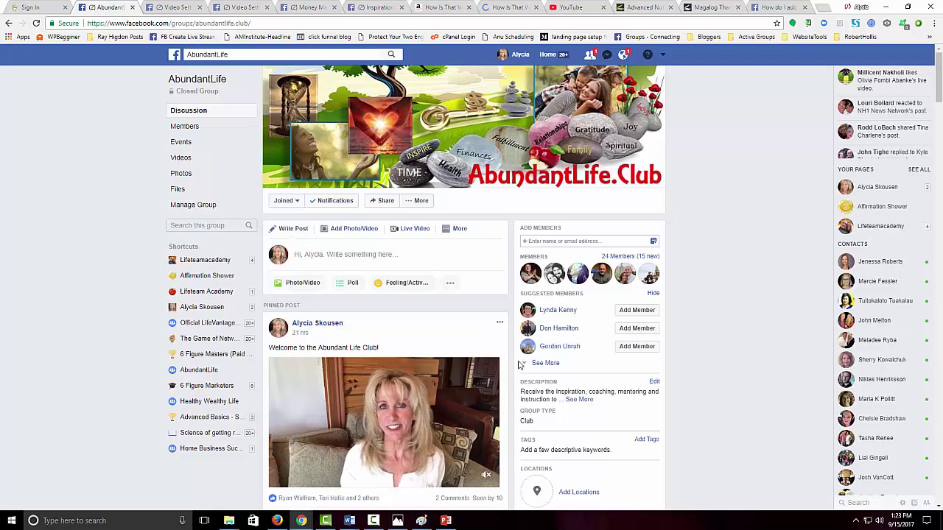
Step: Scroll YouTube's Video Manager list of 65 uploads, led by 'Welcome to the Abundant Life Club'
scroll(537, 349, "down", 1)
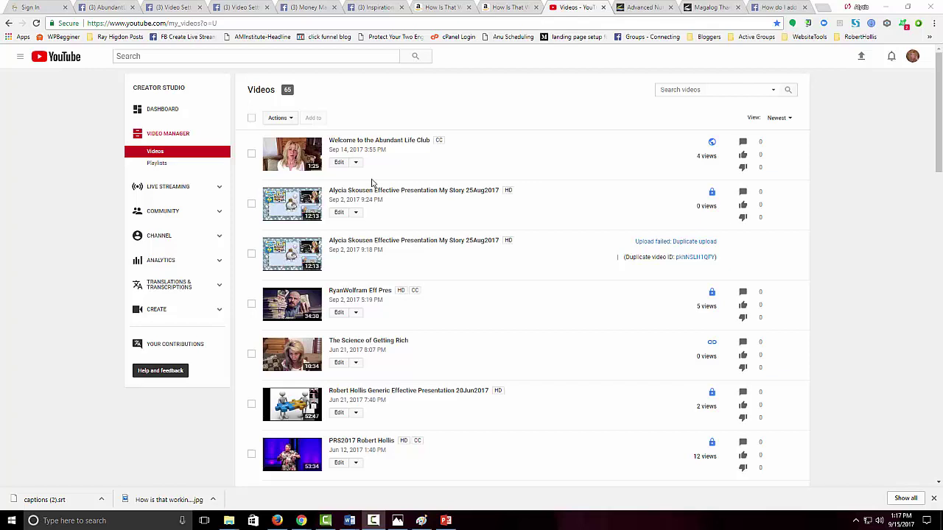
Step: View the English (Automatic) subtitles of 'Welcome to the Abundant Life Club' through about 1:20
left_click(356, 163)
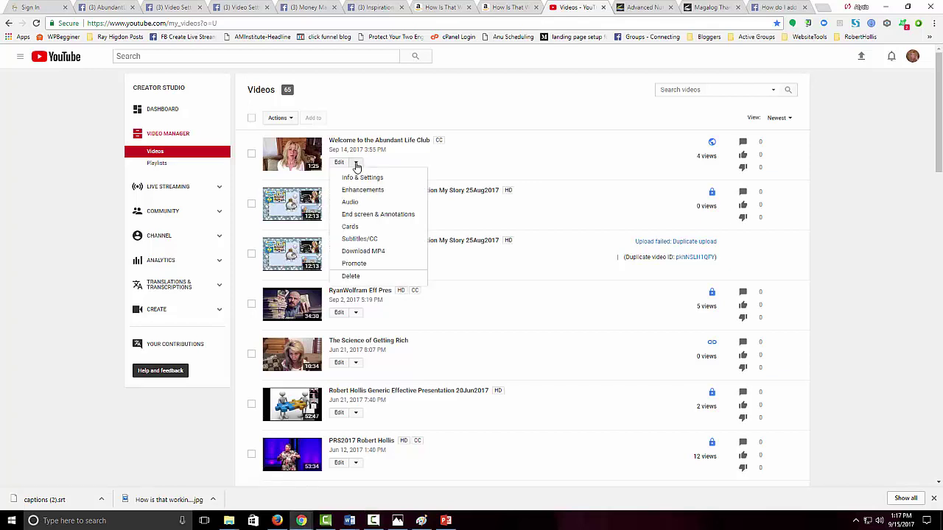
left_click(362, 241)
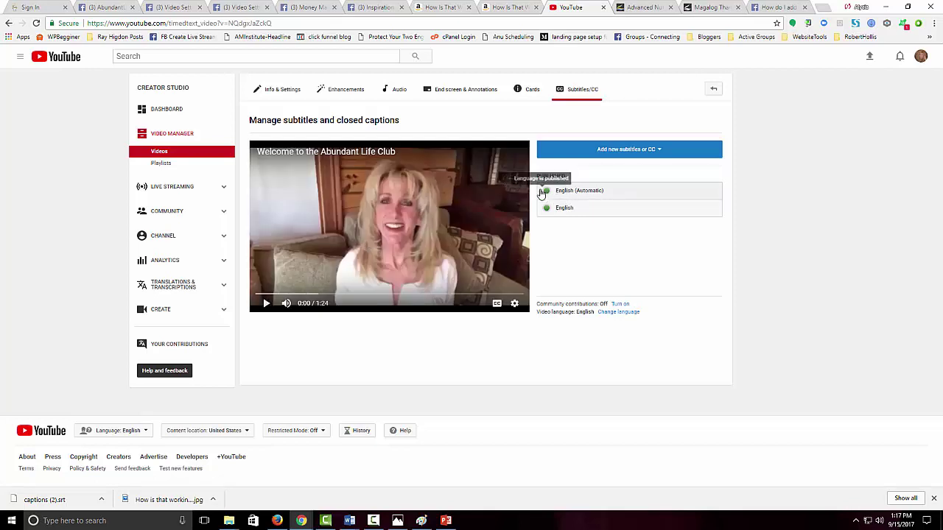
left_click(620, 193)
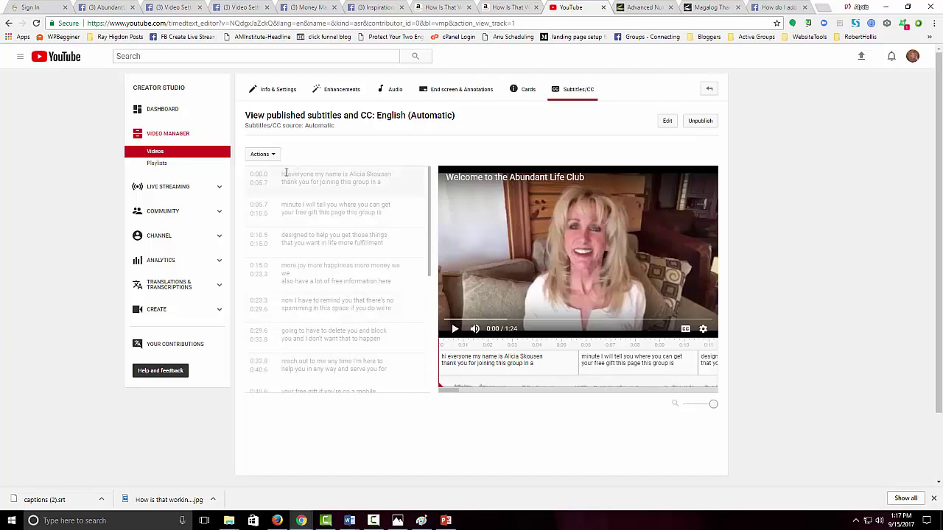
left_click(273, 155)
left_click(322, 175)
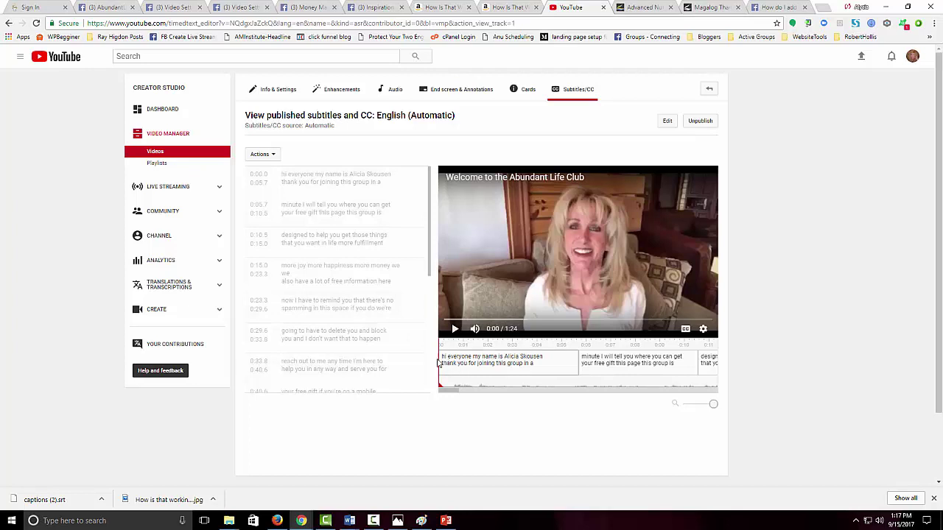
scroll(430, 380, "down", 3)
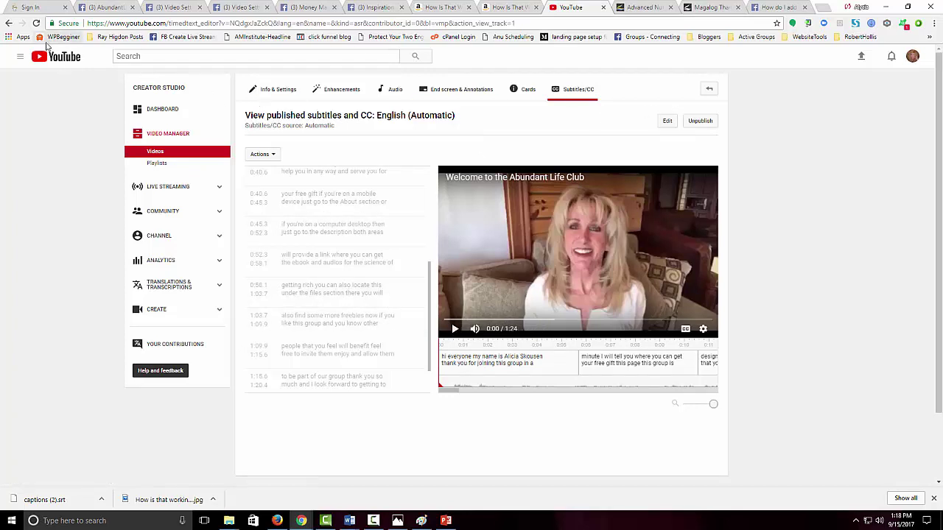
Step: Download the welcome video's hand-made English captions via Actions > Download .srt
left_click(10, 23)
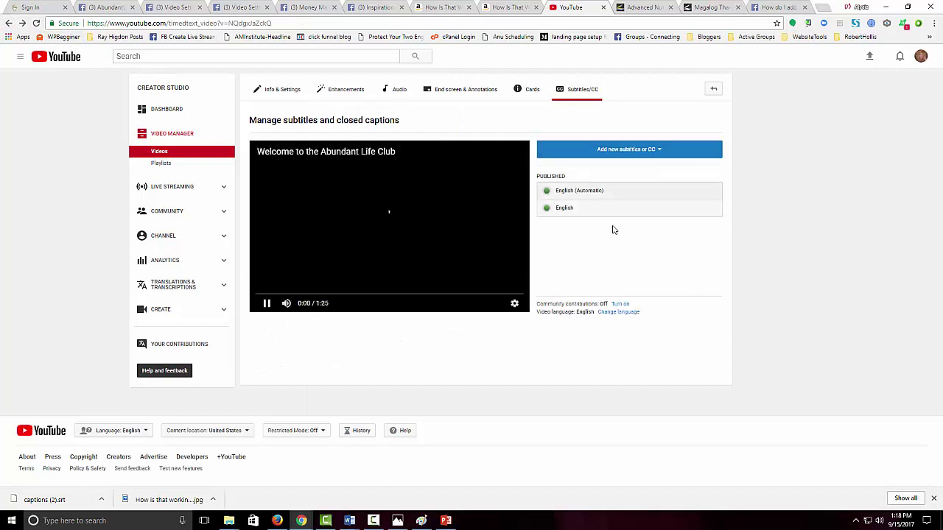
left_click(572, 209)
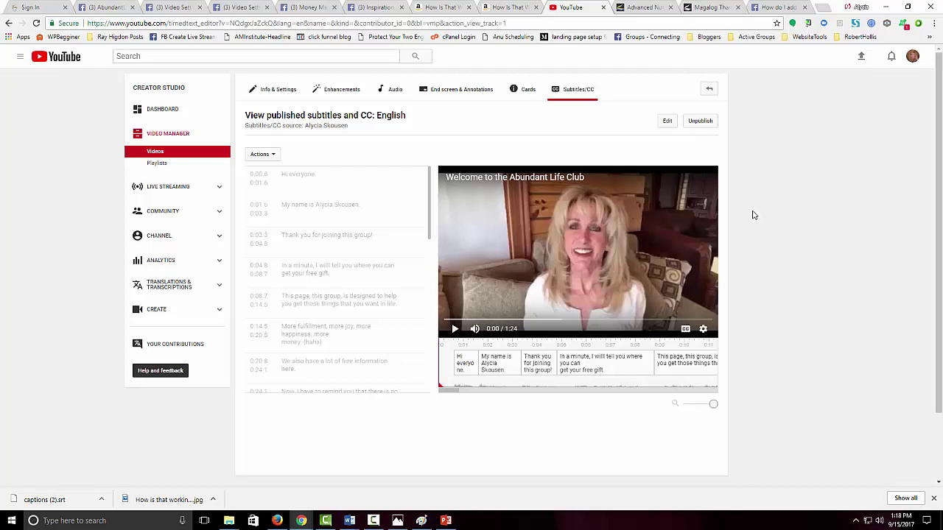
left_click(274, 157)
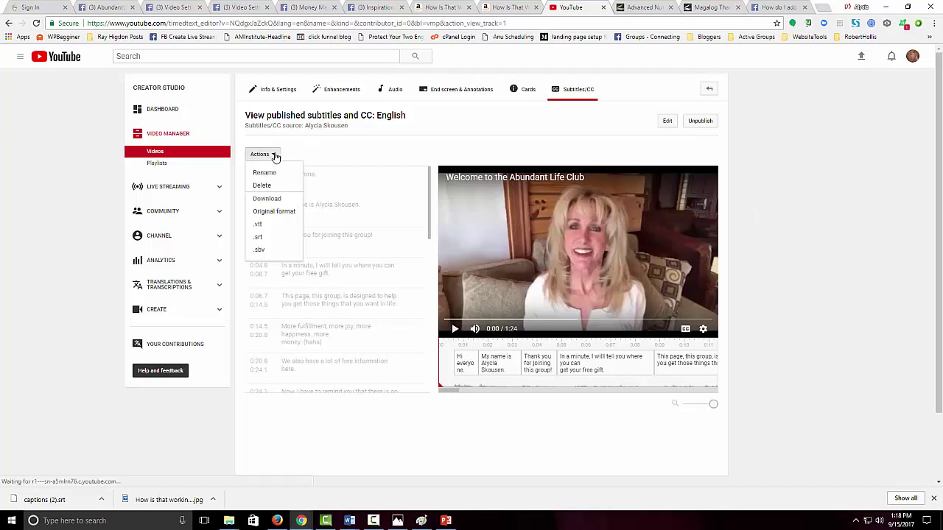
left_click(258, 237)
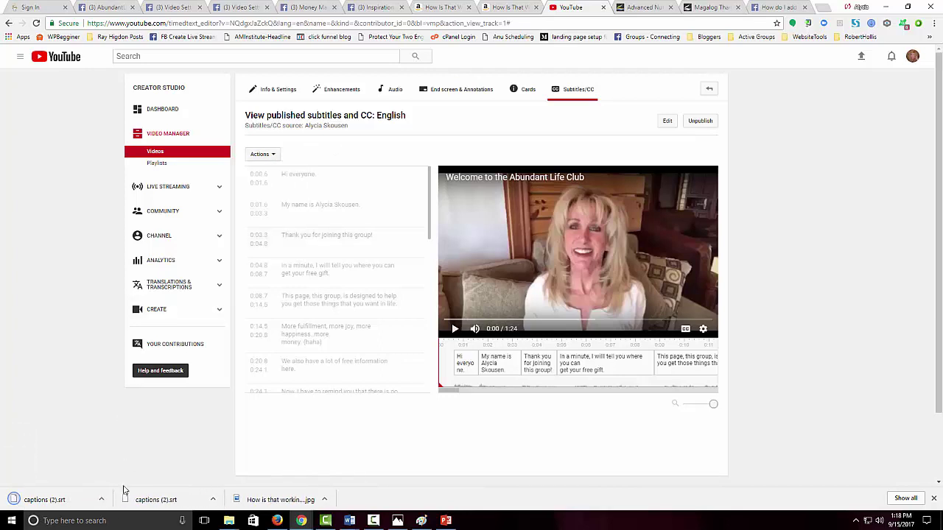
left_click(102, 502)
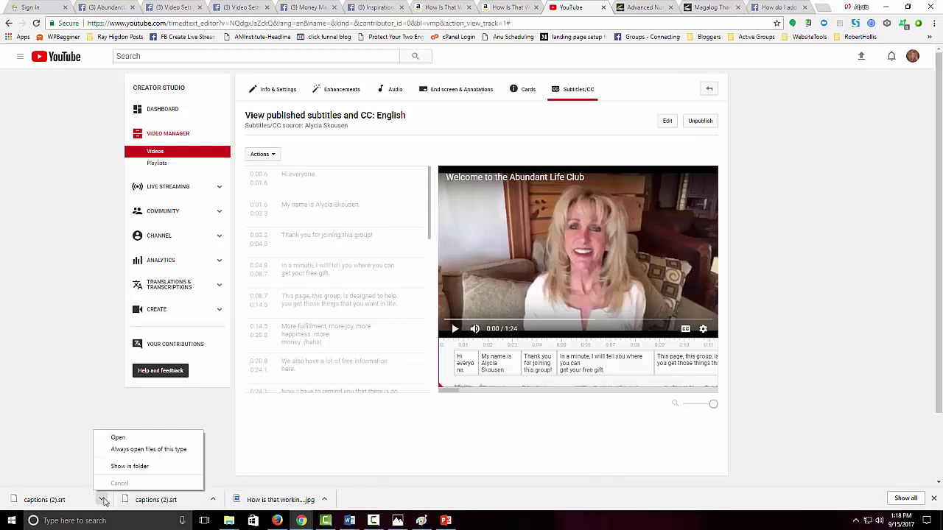
Step: Copy captions (2).srt into the Abundant Life FB Group folder beside fbgroupwelcome.en_US.srt
left_click(126, 468)
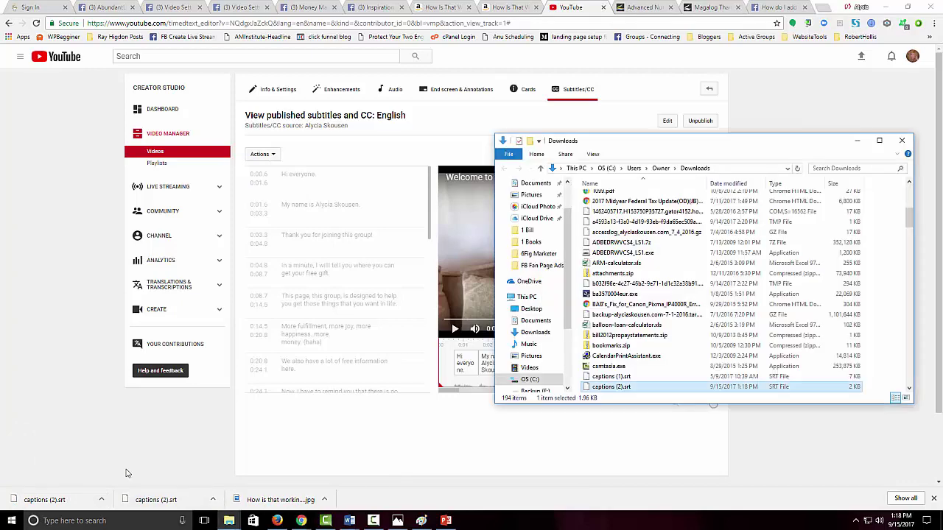
right_click(624, 388)
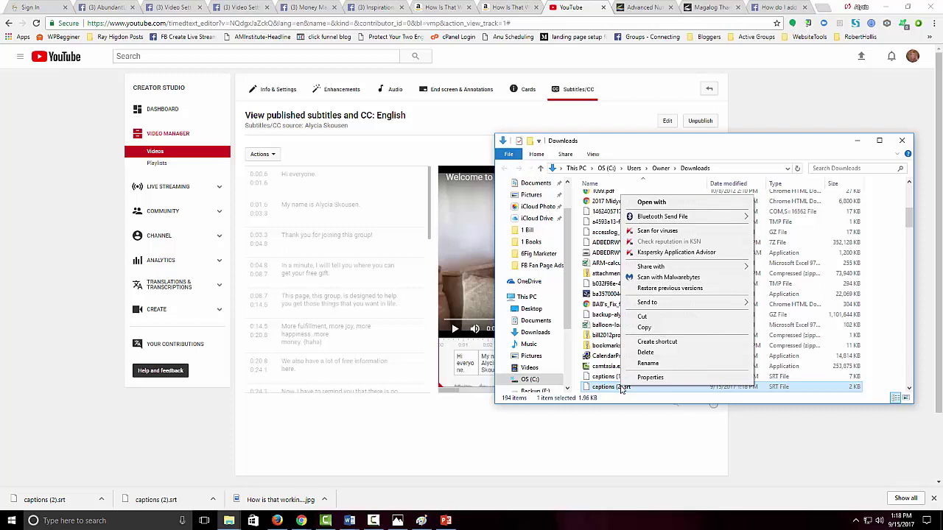
left_click(646, 327)
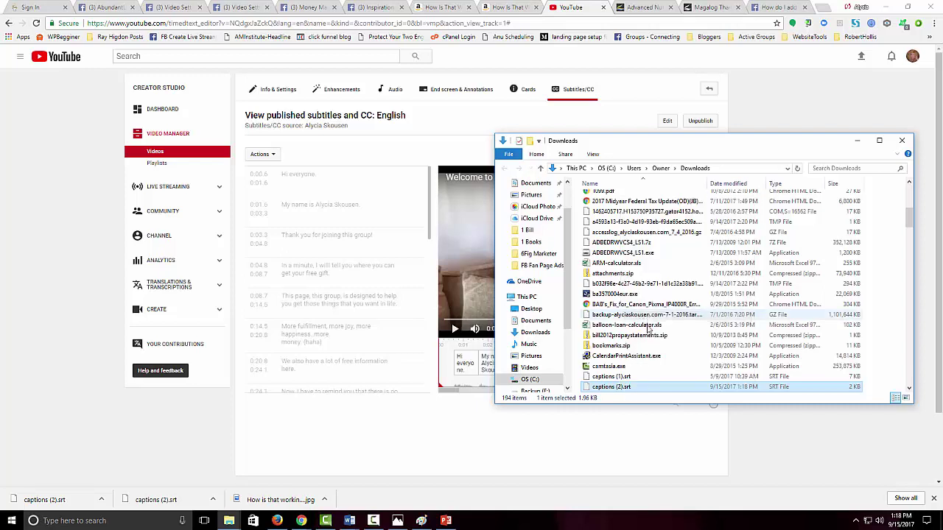
mouse_move(534, 325)
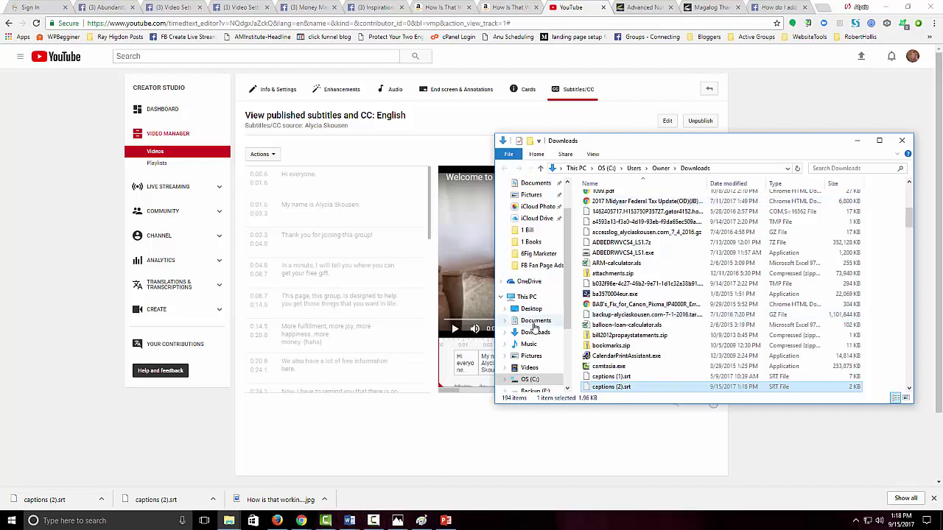
left_click(229, 521)
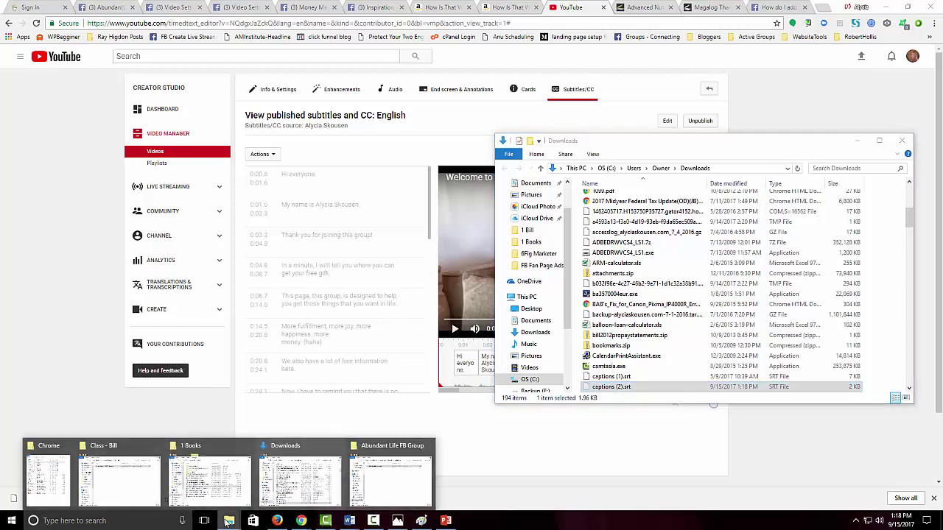
mouse_move(391, 480)
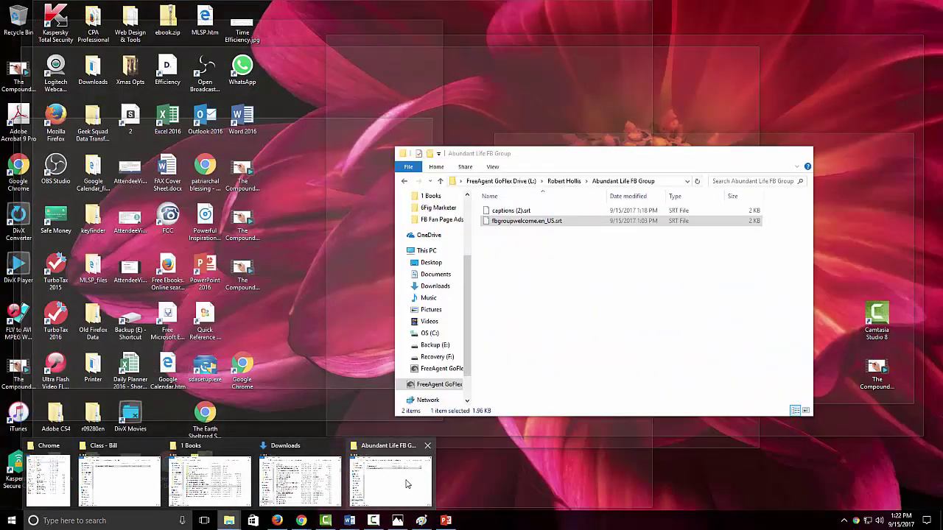
left_click(408, 484)
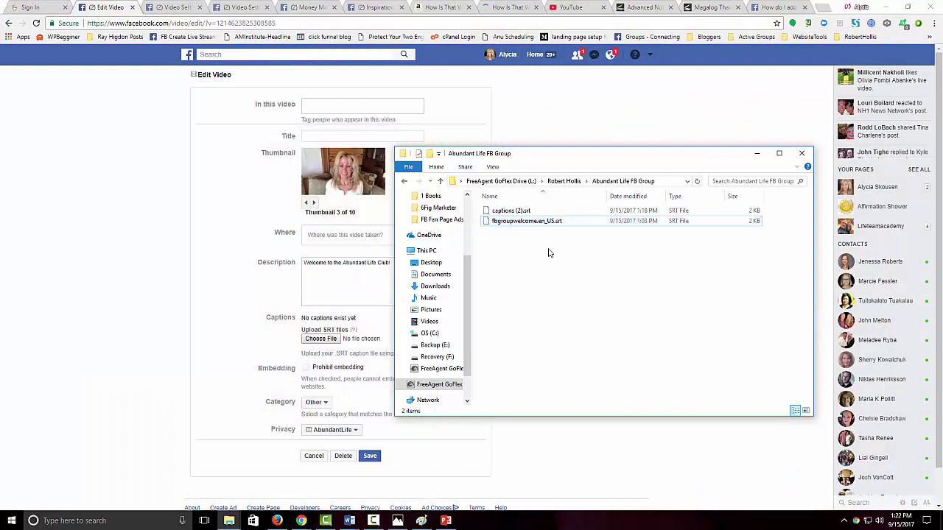
left_click(549, 252)
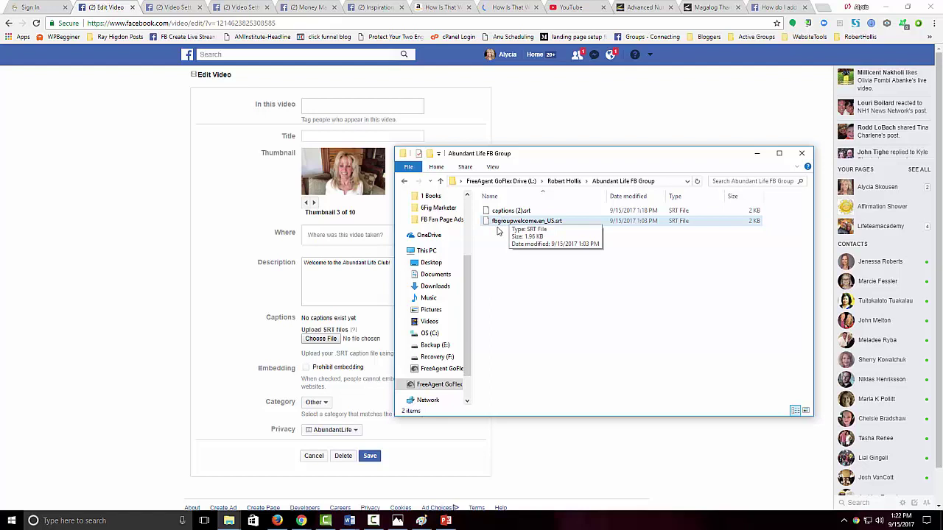
left_click(546, 229)
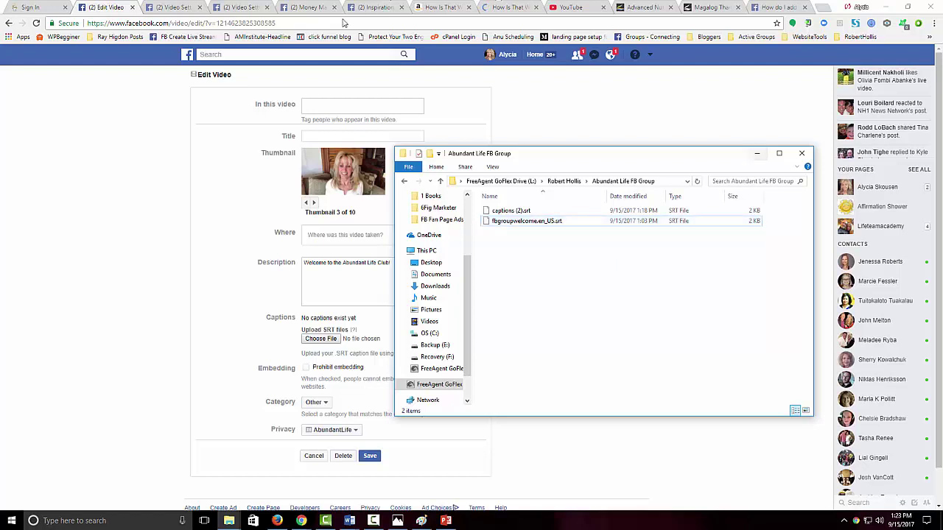
Step: Play and pause the welcome video in the AbundantLife group's videos
left_click(146, 109)
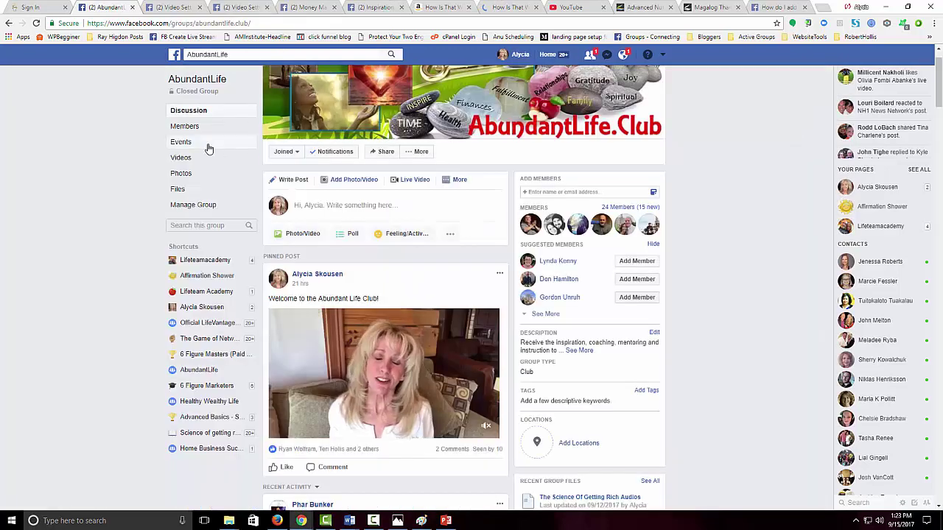
left_click(182, 159)
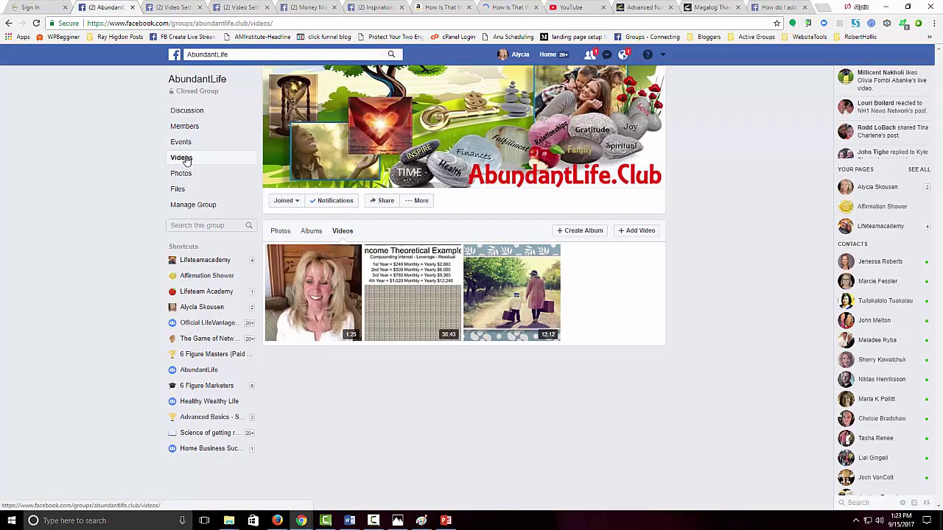
mouse_move(315, 295)
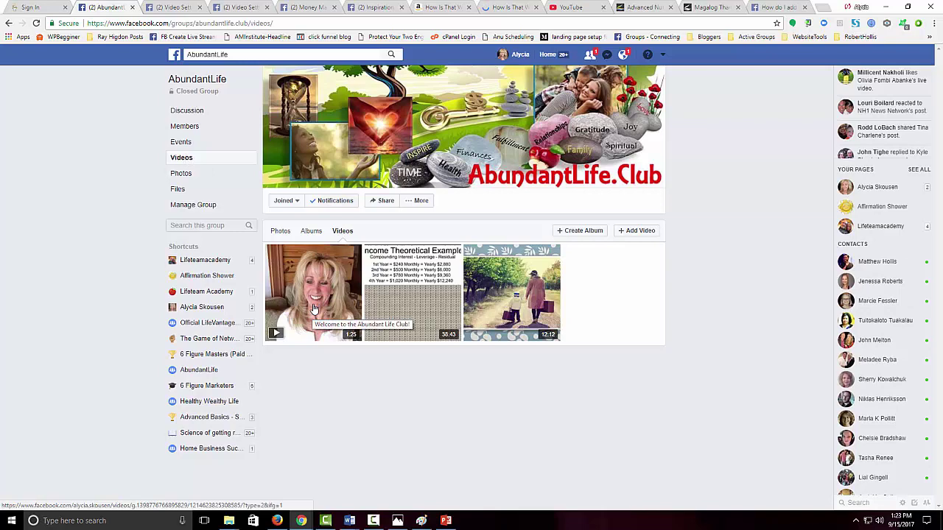
left_click(314, 308)
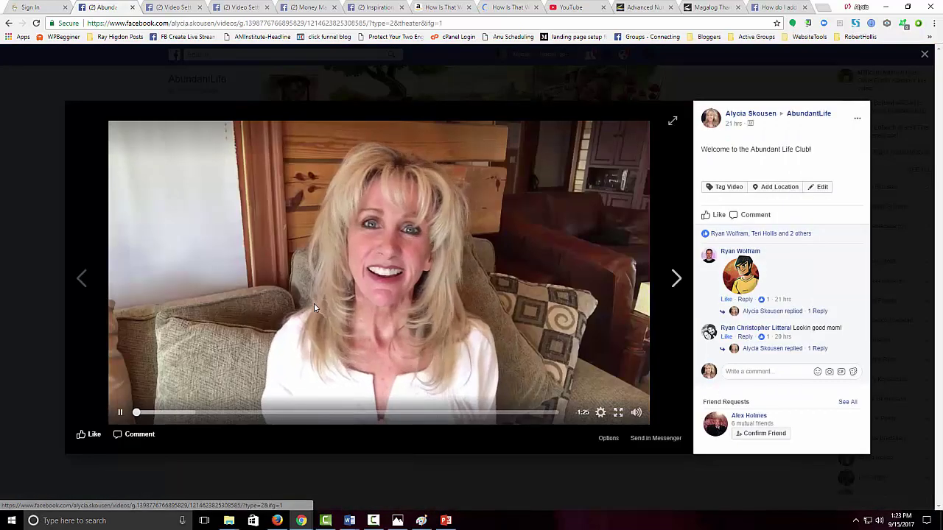
left_click(371, 361)
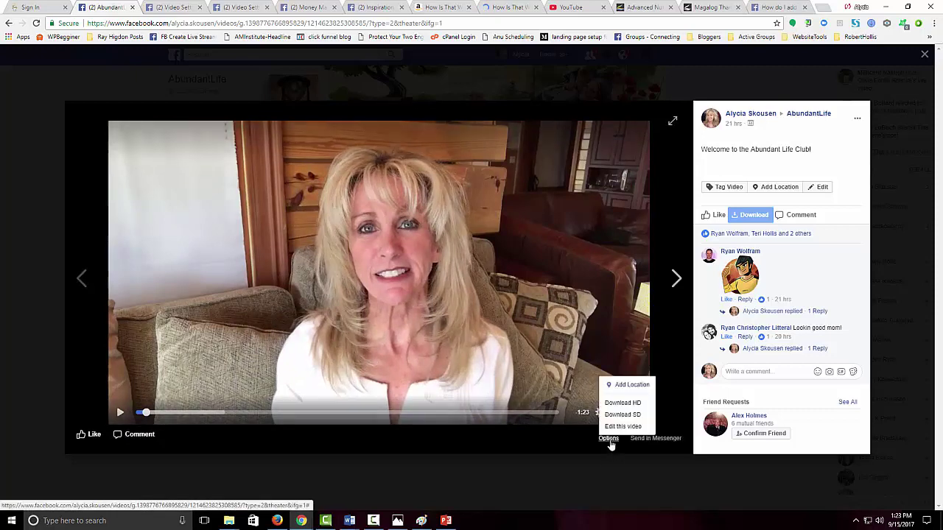
Step: Attach fbgroupwelcome.en_US.srt as the welcome video's caption file and save the edit
left_click(622, 427)
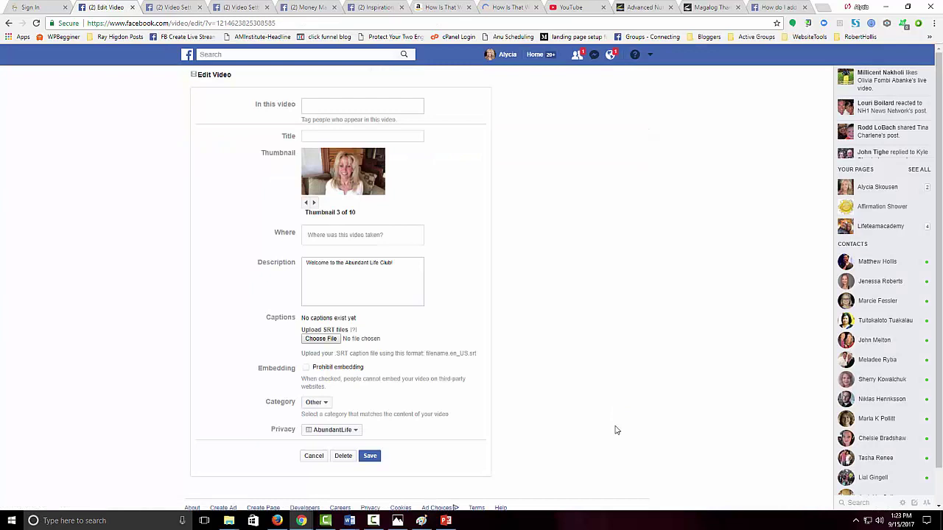
left_click(332, 340)
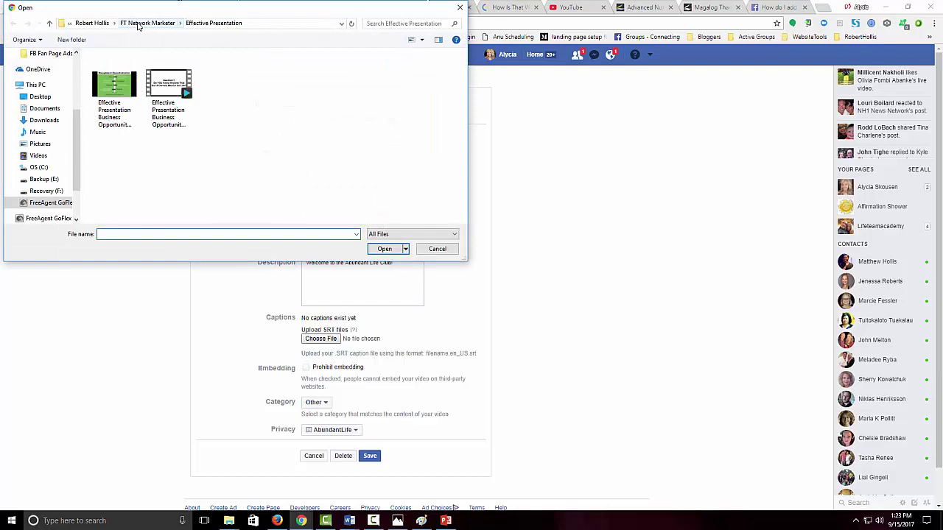
left_click(96, 24)
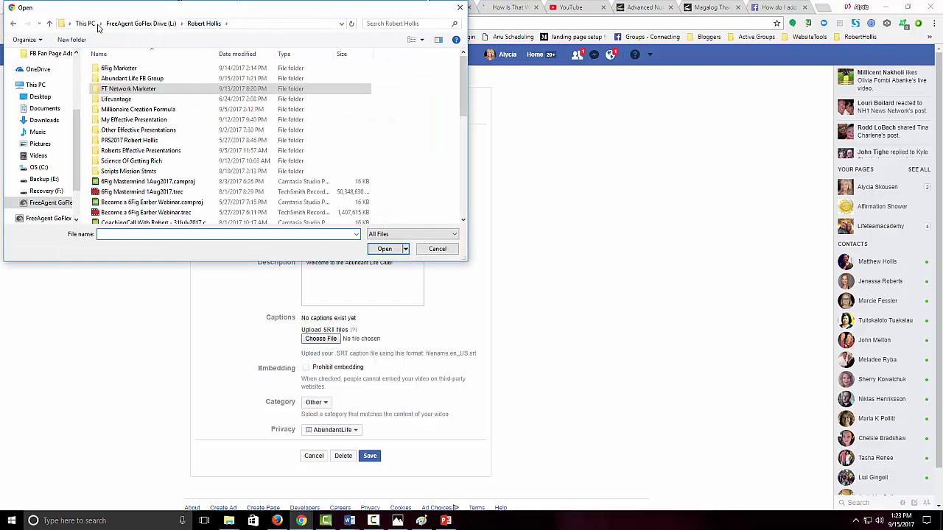
double_click(129, 80)
left_click(130, 79)
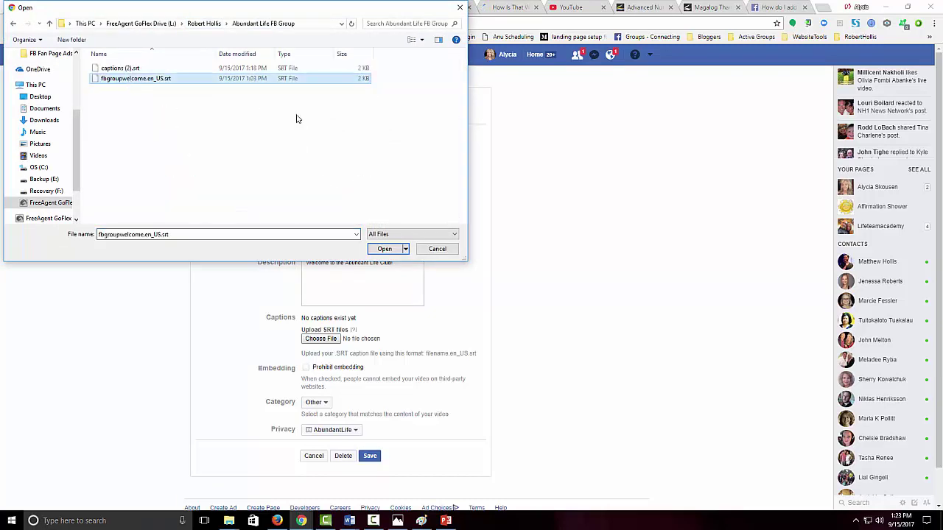
left_click(385, 249)
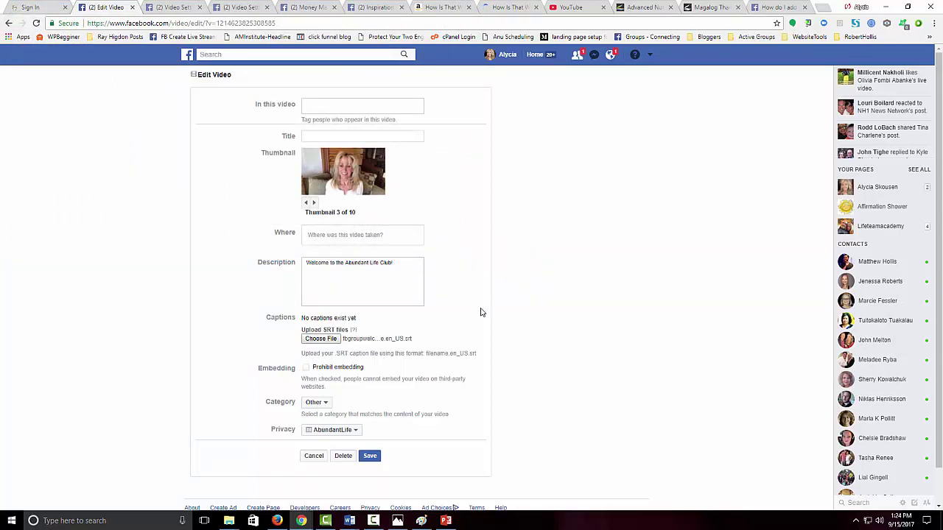
left_click(369, 456)
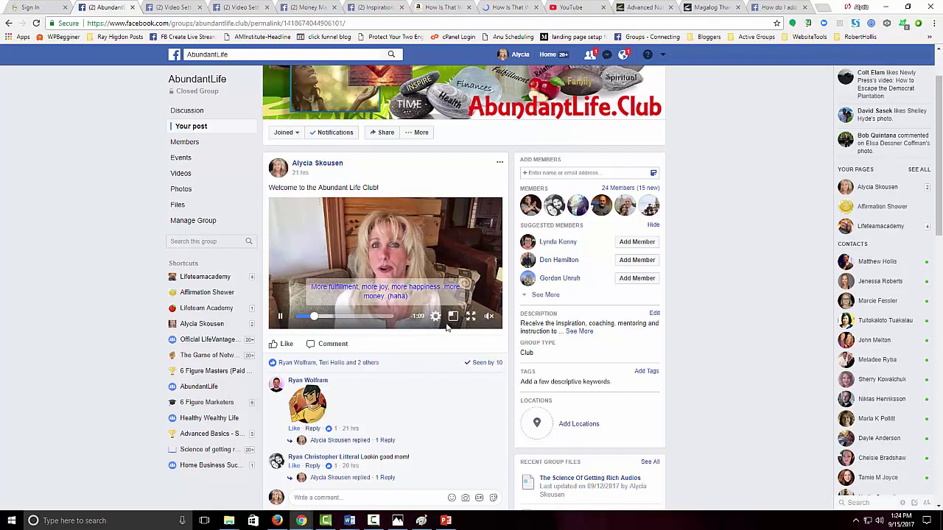
mouse_move(436, 316)
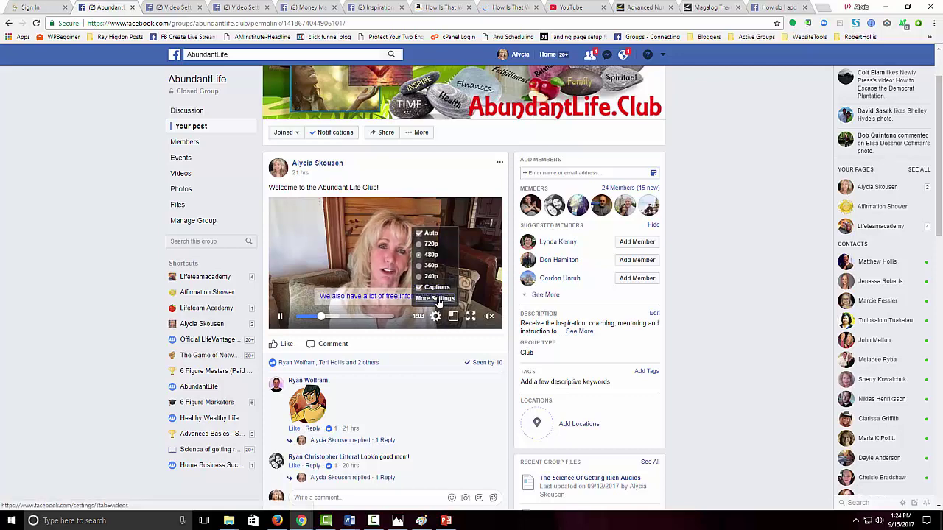
Step: Save a caption display of black text on a white background at 45% opacity
left_click(436, 299)
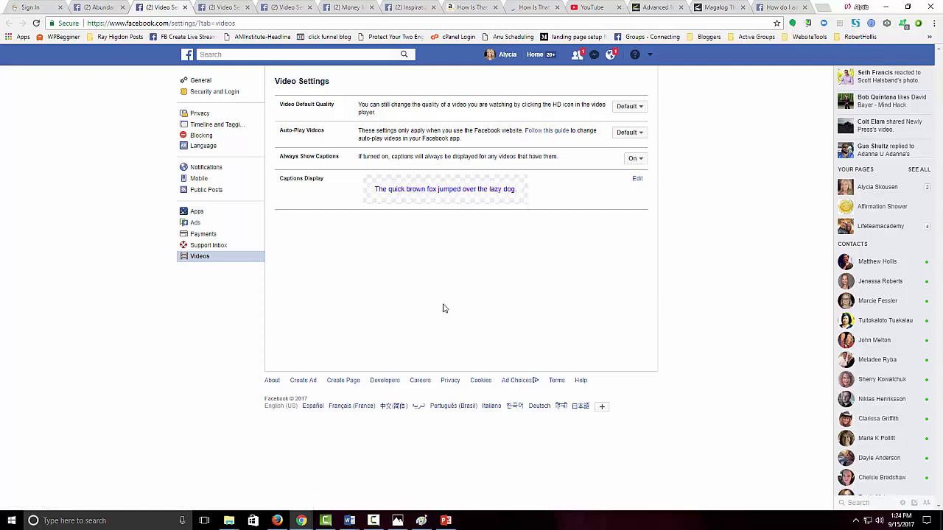
mouse_move(442, 190)
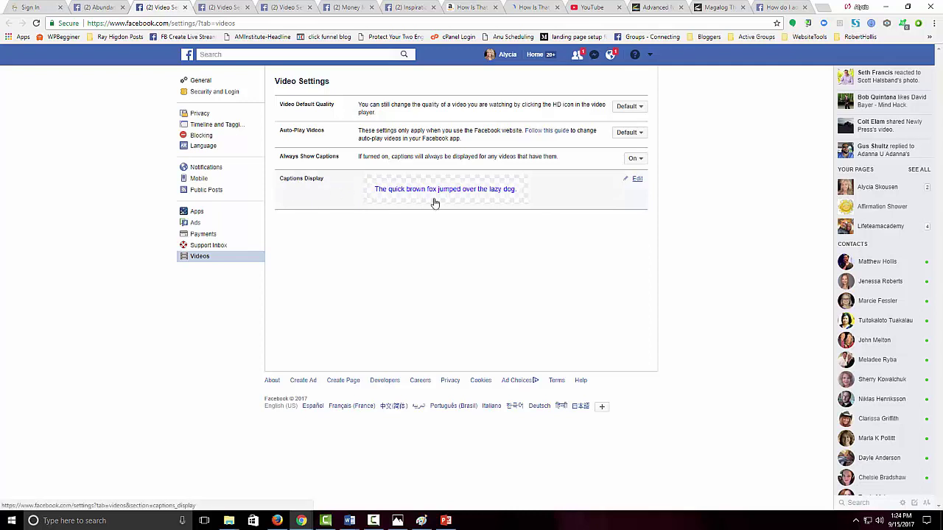
left_click(638, 179)
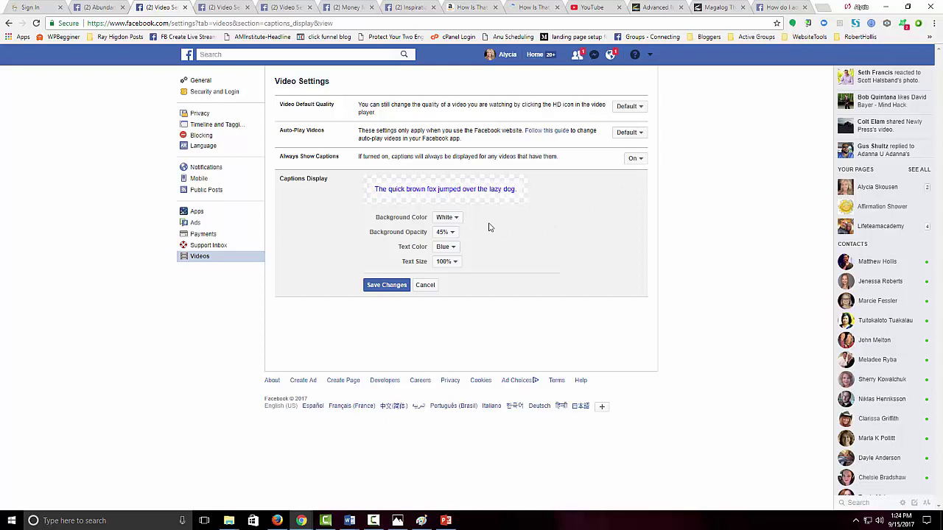
left_click(448, 247)
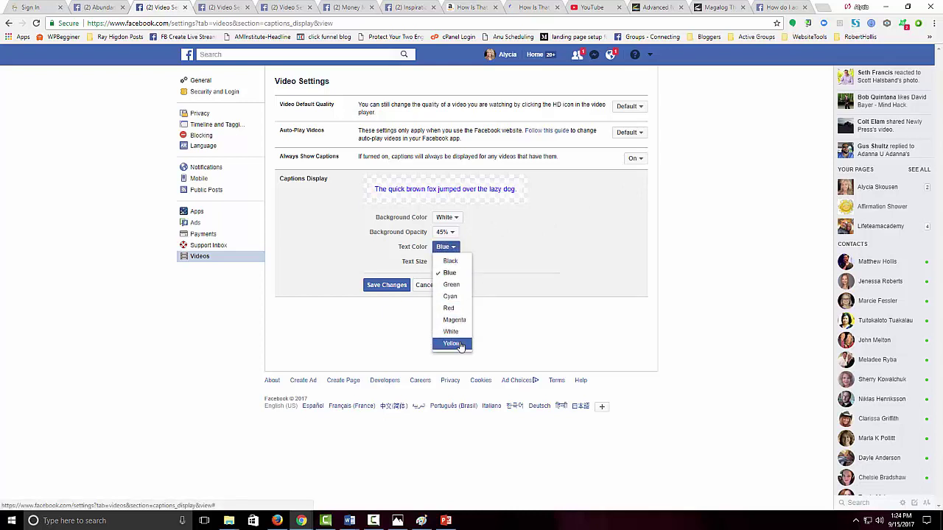
left_click(456, 261)
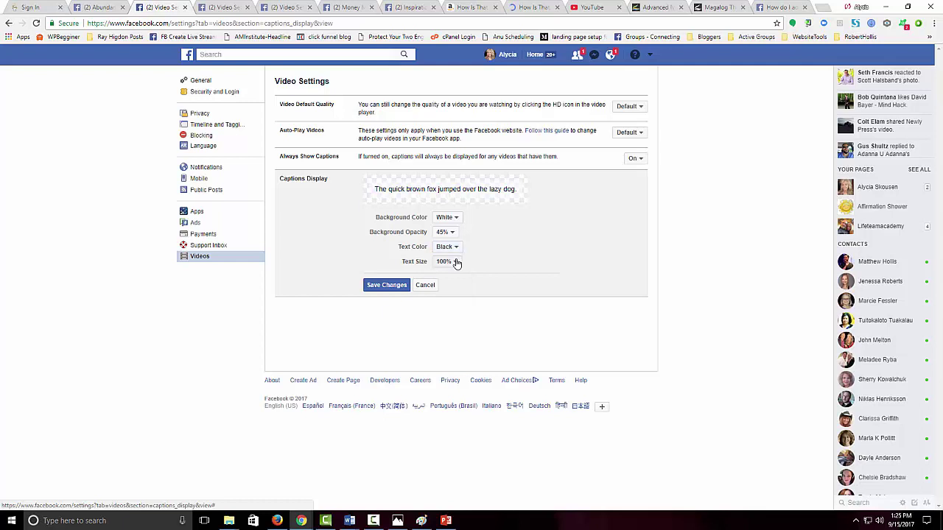
left_click(457, 220)
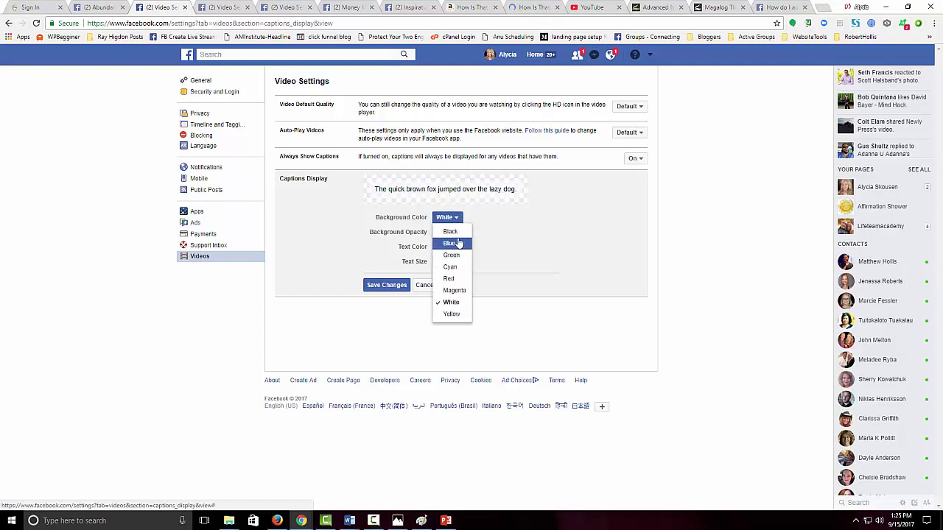
left_click(462, 221)
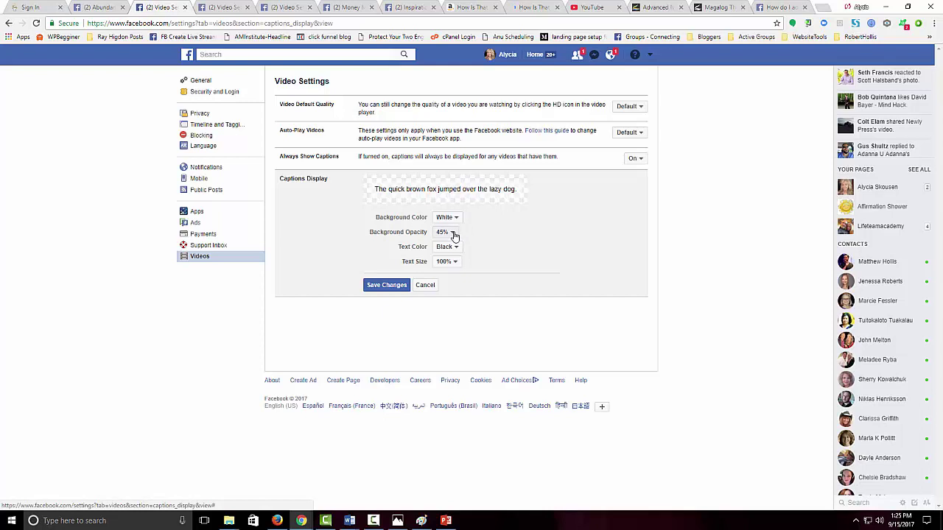
left_click(454, 236)
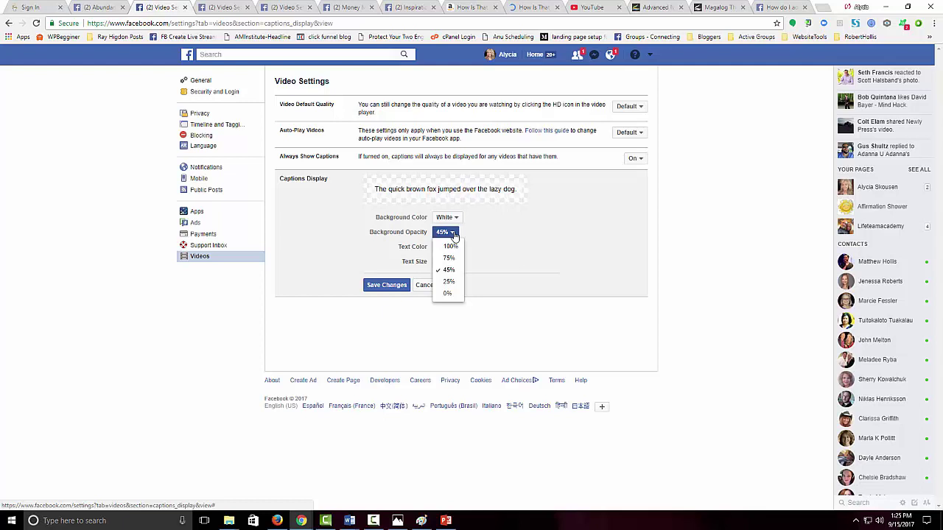
left_click(526, 233)
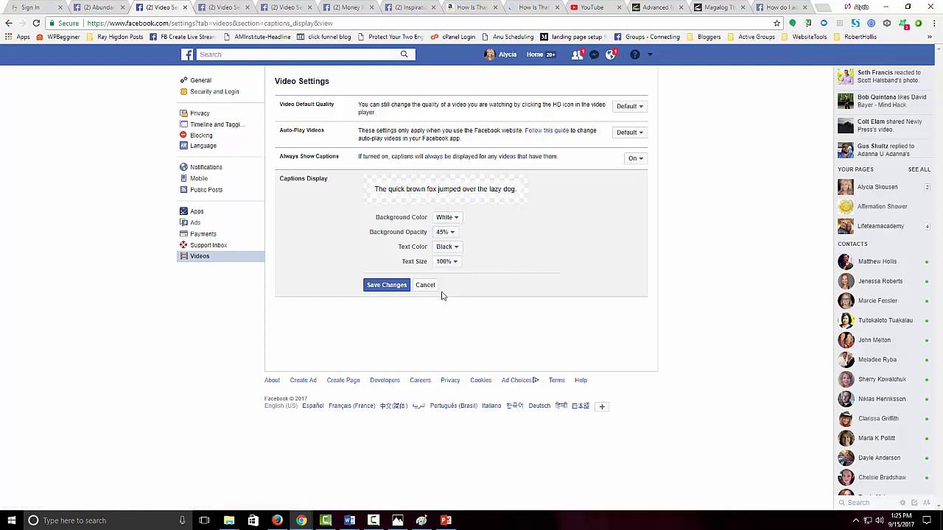
left_click(384, 285)
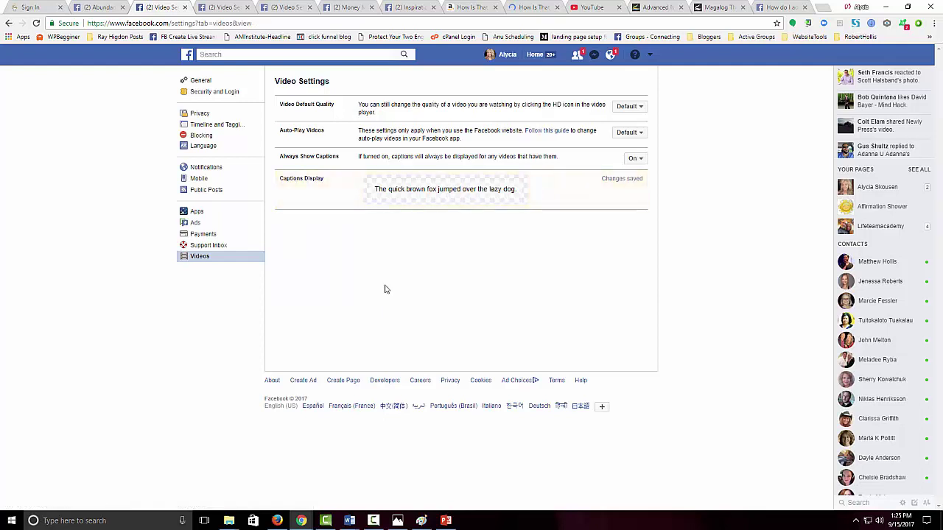
Step: Reload the group post to check the restyled white-background captions
left_click(100, 8)
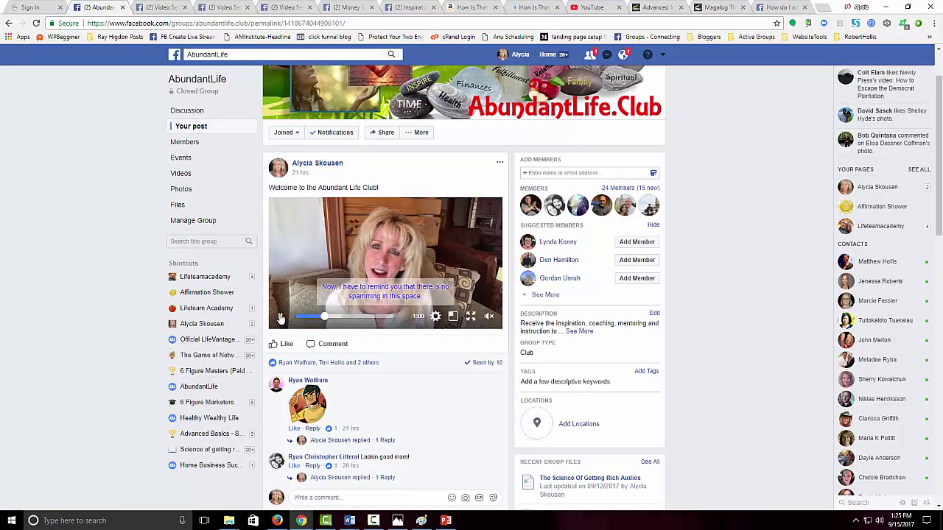
left_click(38, 23)
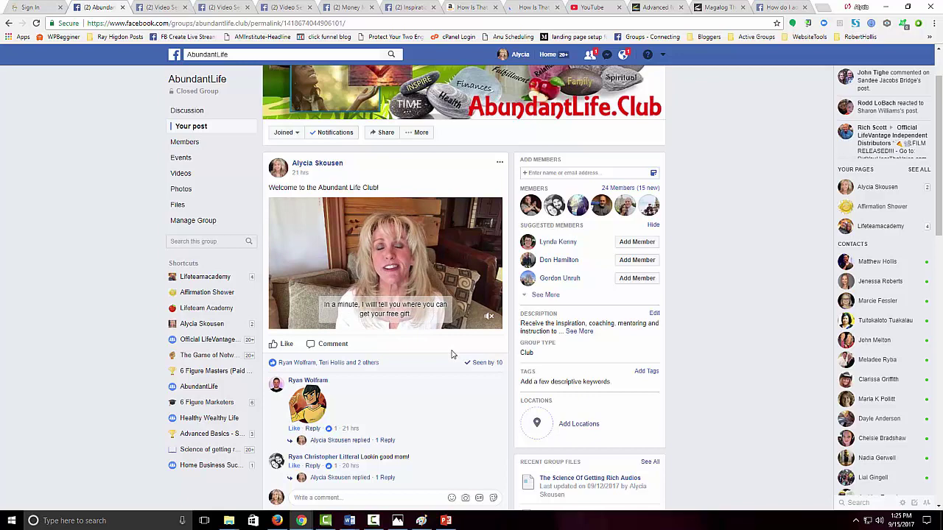
left_click(167, 9)
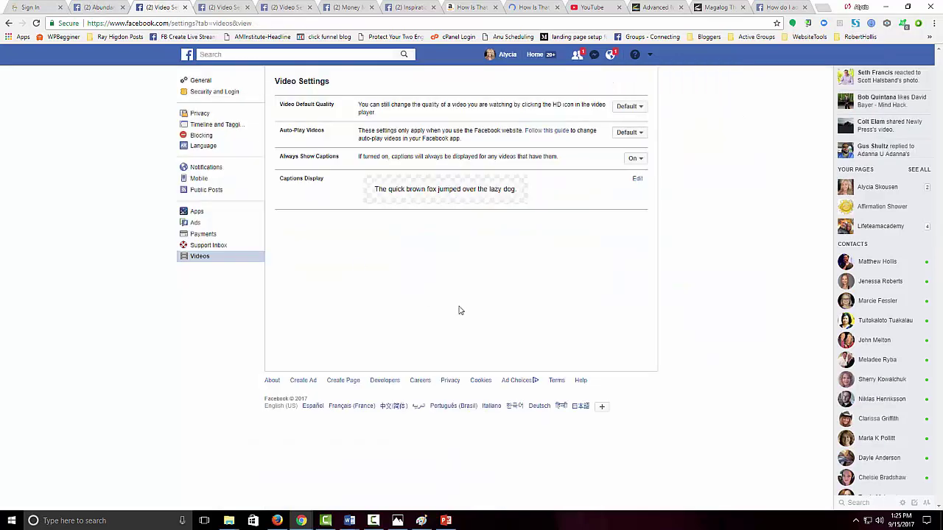
Step: Save 75% background opacity and 125% text size, then reload the group post
left_click(638, 181)
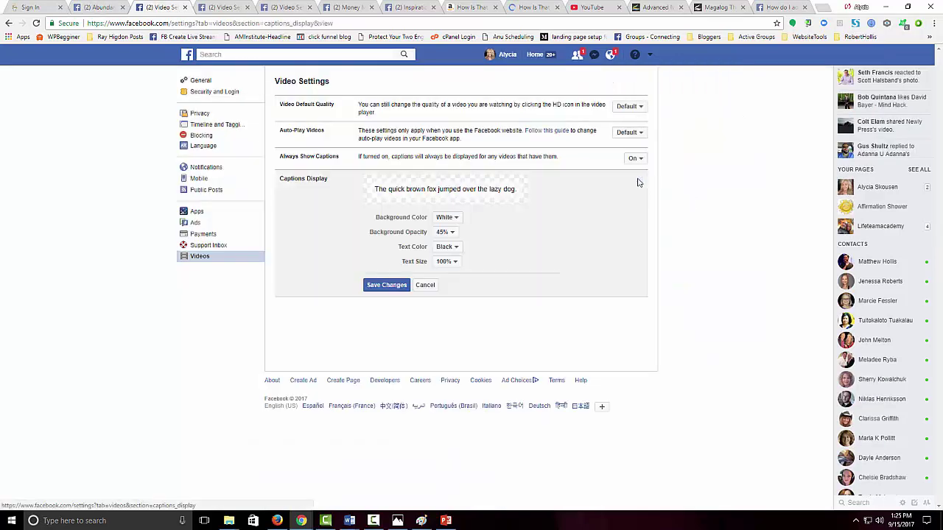
left_click(449, 234)
left_click(451, 258)
left_click(453, 263)
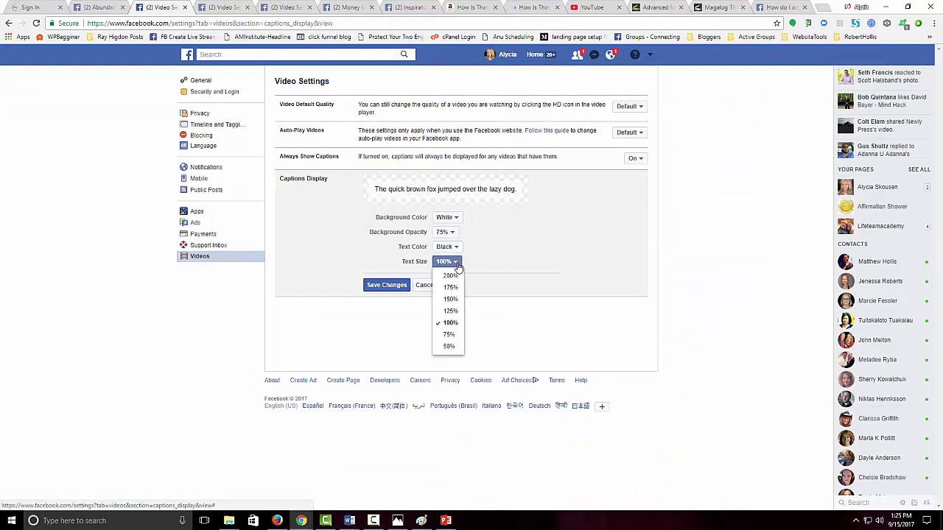
left_click(453, 311)
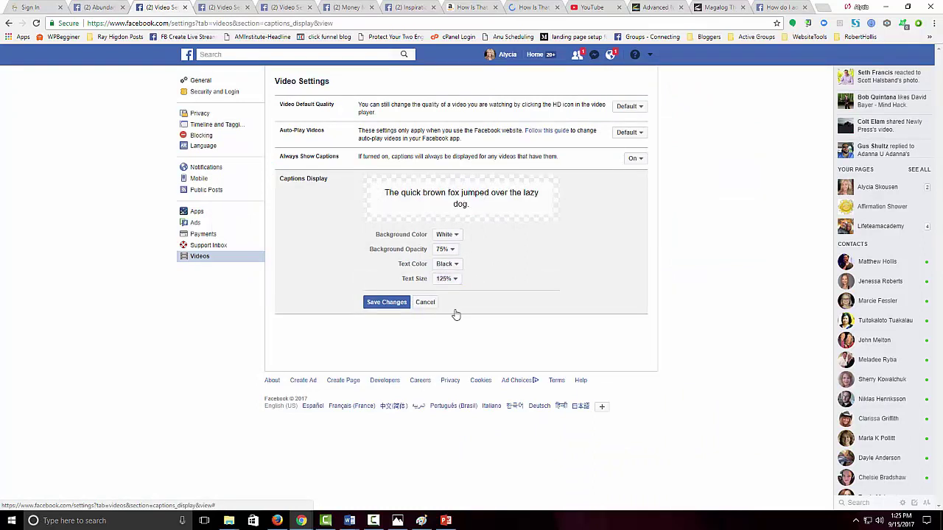
left_click(387, 303)
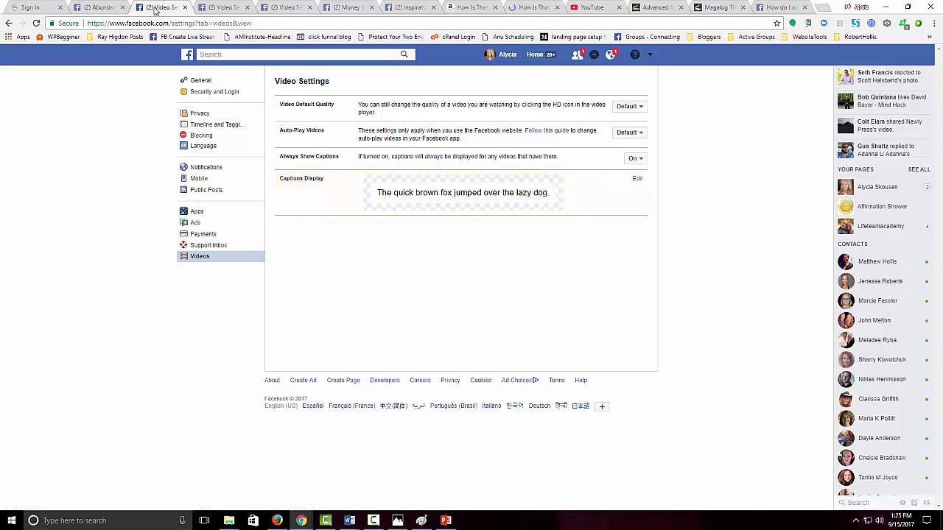
left_click(104, 8)
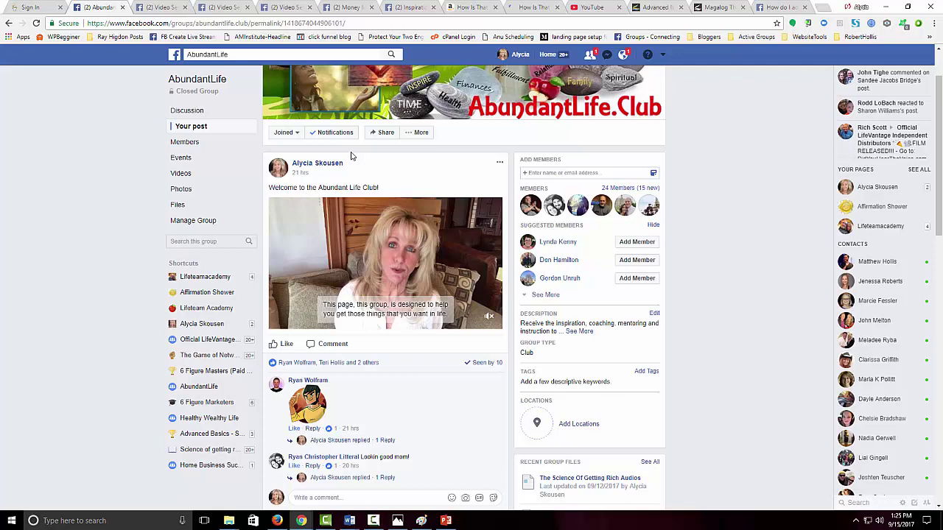
left_click(36, 23)
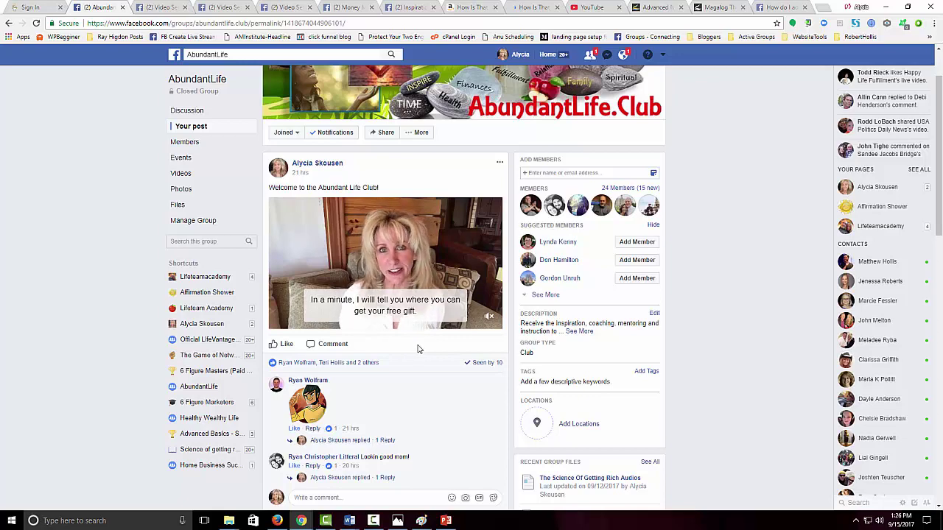
Step: Save a 25% caption background opacity and reload the group's welcome video post
left_click(168, 7)
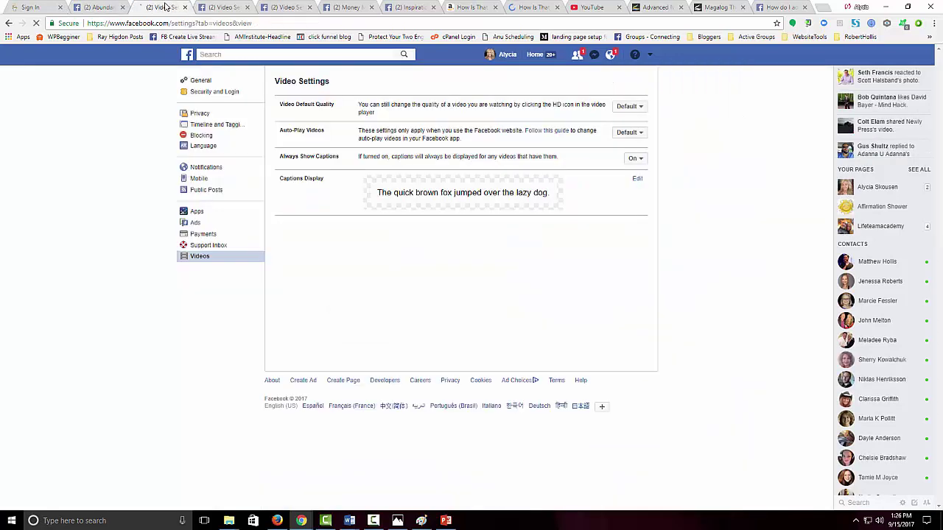
left_click(638, 178)
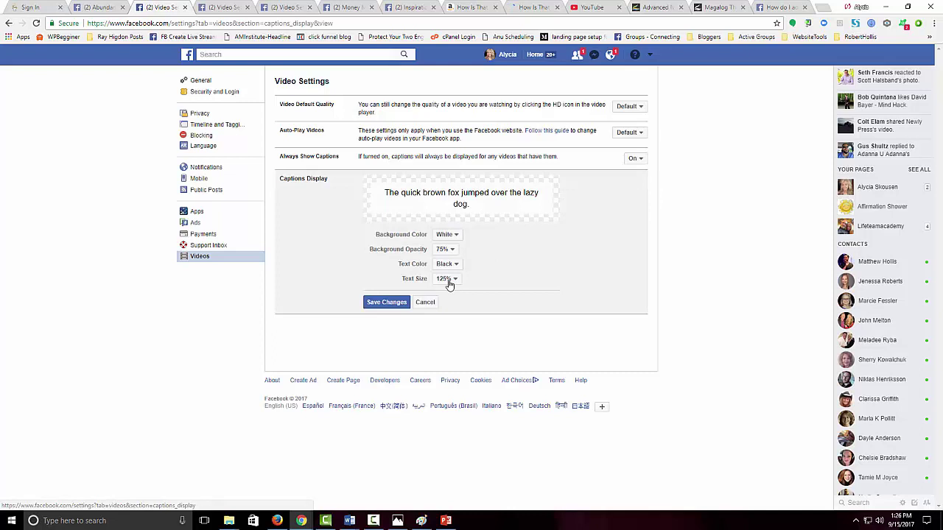
left_click(452, 250)
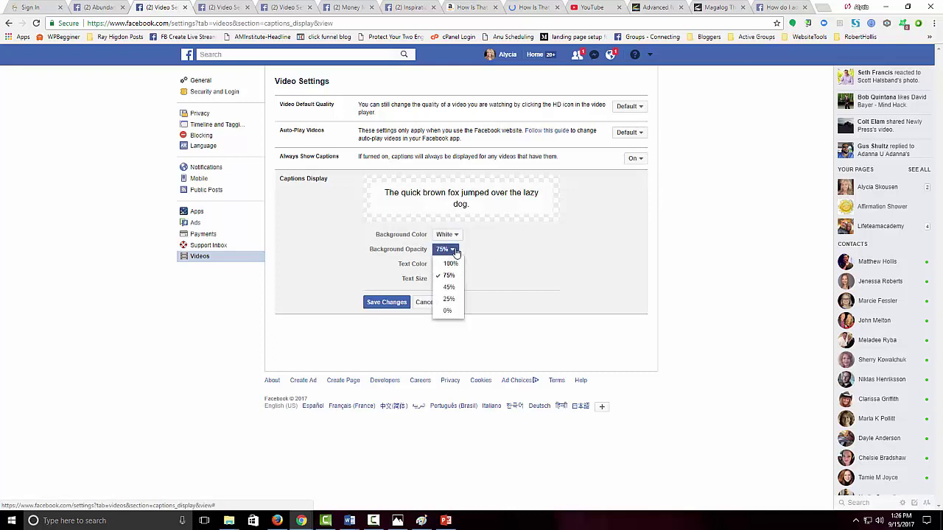
left_click(450, 299)
left_click(380, 303)
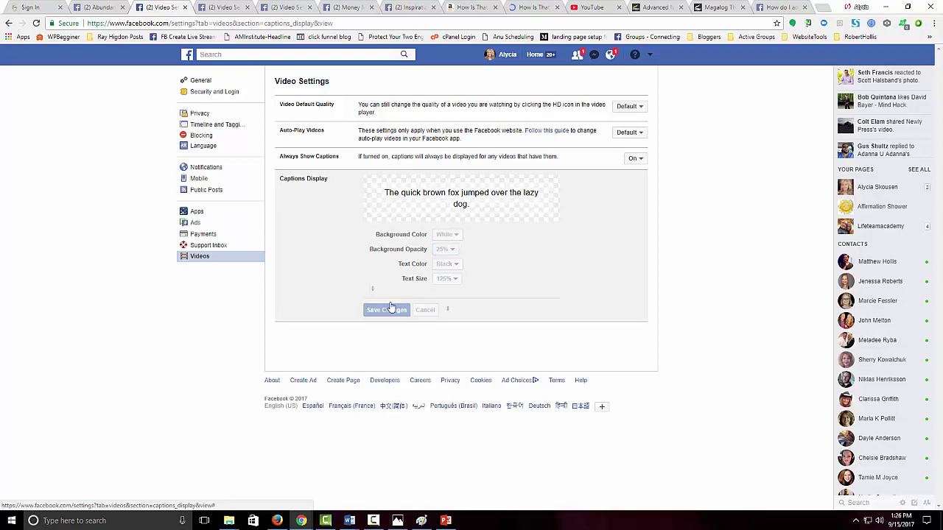
left_click(107, 7)
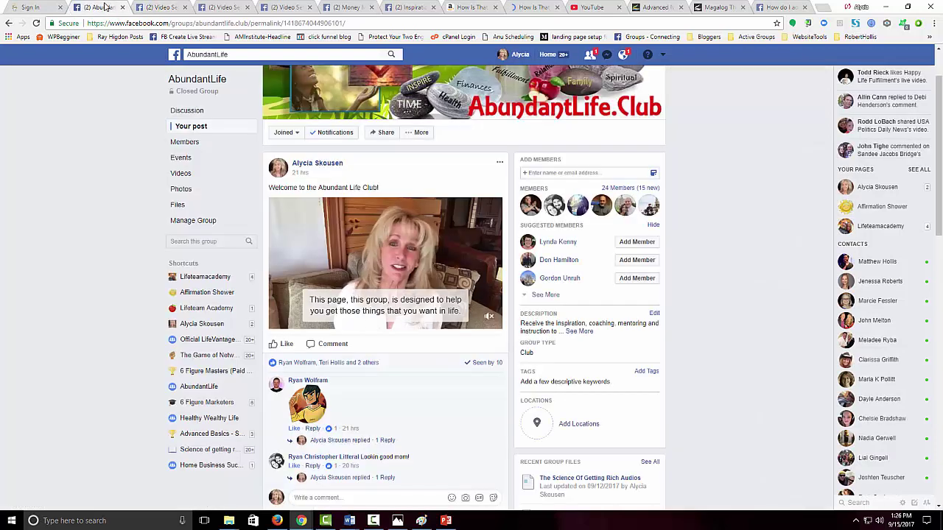
left_click(36, 24)
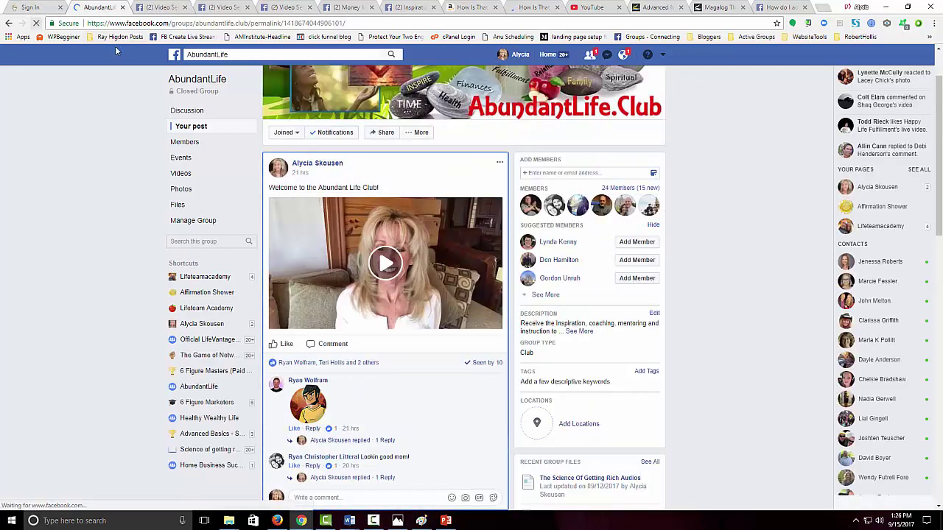